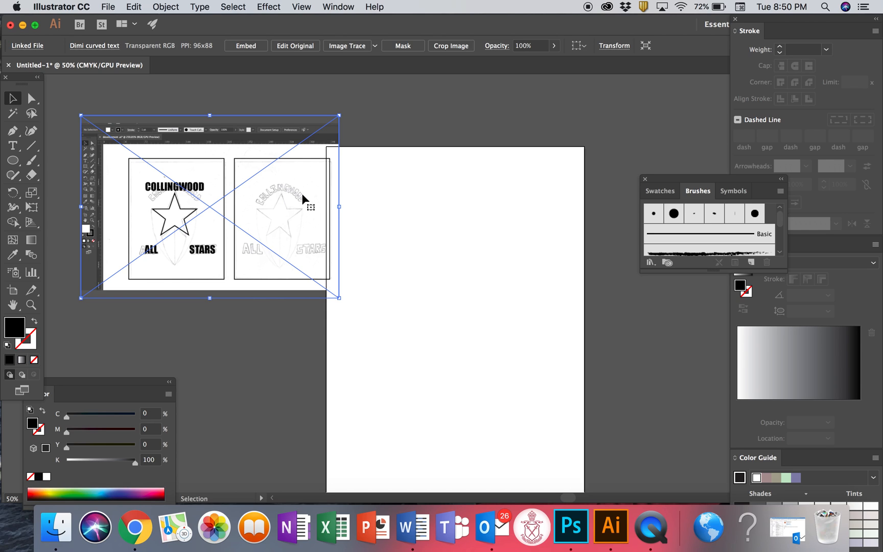
Draw an ellipse about 84 mm wide and 116 mm high on the artboard, with a black outline and no fill
{"action": "left_click", "coordinate": [398, 248]}
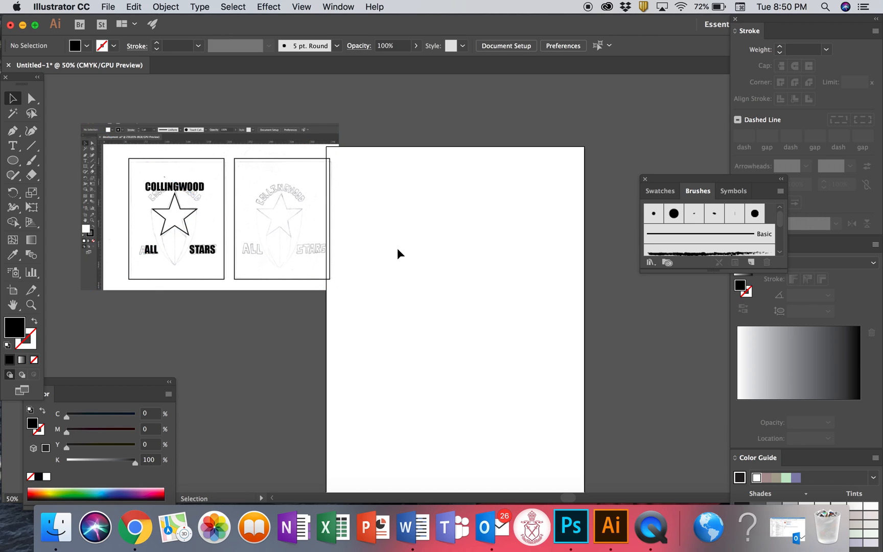
{"action": "left_click", "coordinate": [16, 167]}
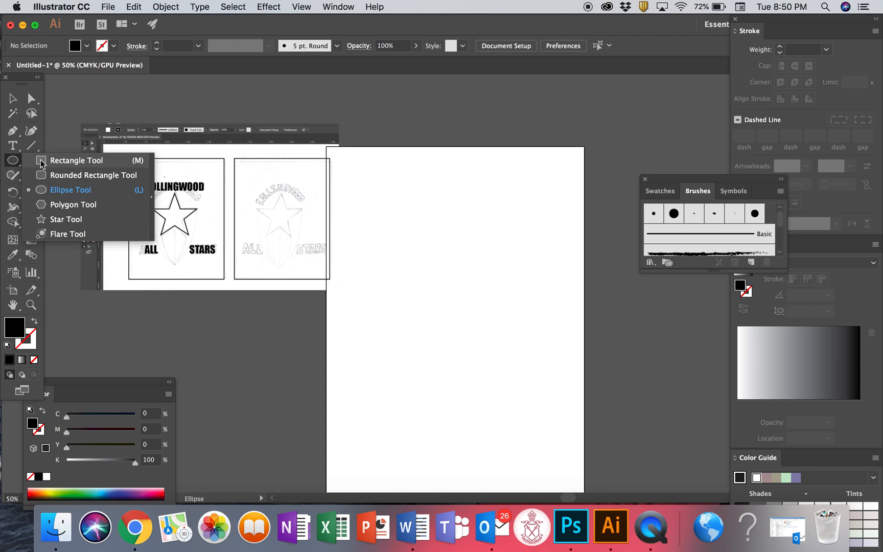
{"action": "left_click", "coordinate": [72, 190]}
{"action": "left_click_drag", "start_coordinate": [416, 224], "coordinate": [489, 325]}
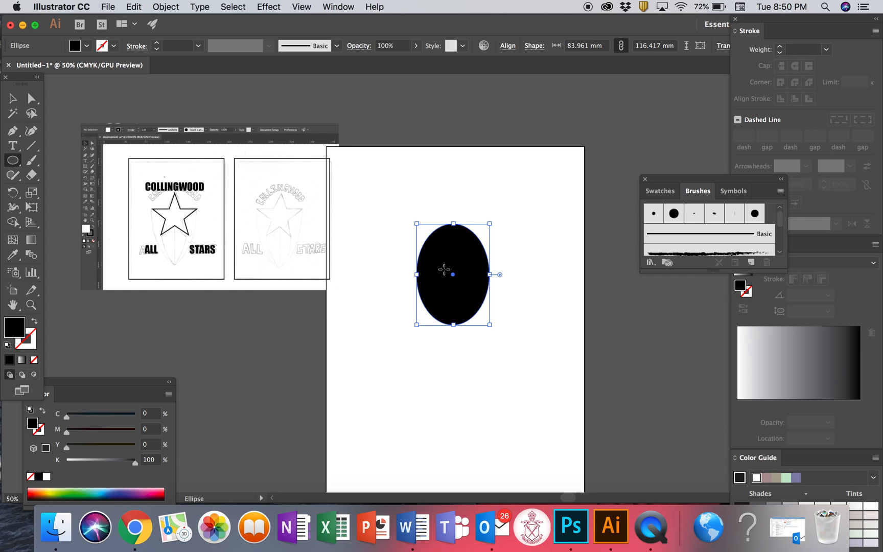
{"action": "left_click", "coordinate": [34, 322]}
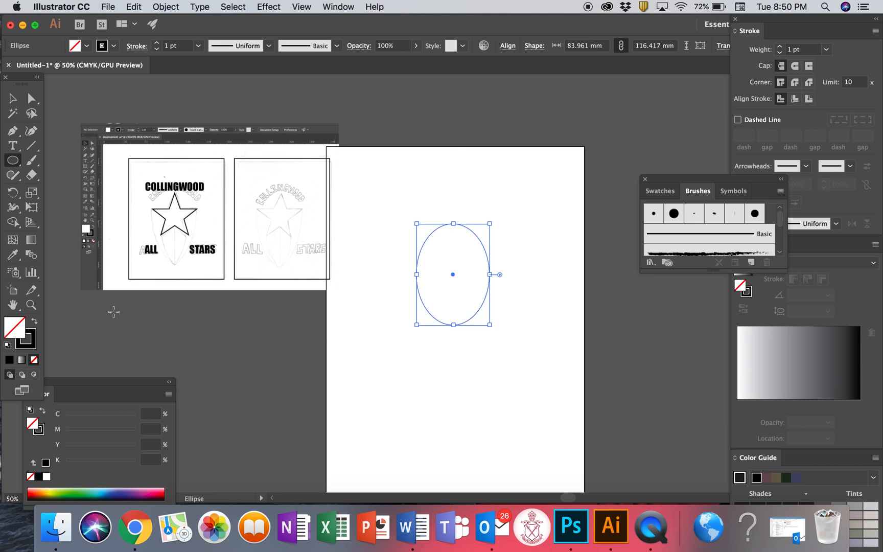
Add the text COLLINGWOOD along the ellipse's path with Type on a Path, starting on its upper-left curve
{"action": "left_click", "coordinate": [15, 149]}
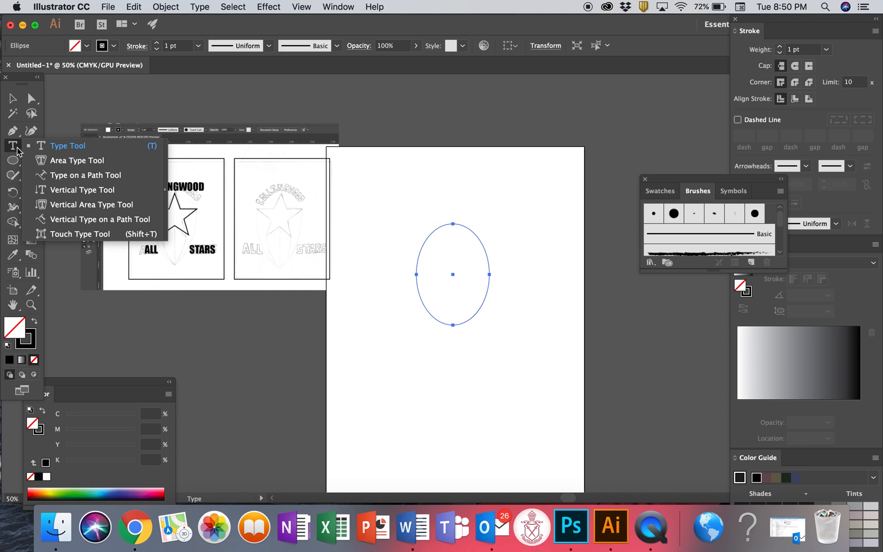
{"action": "left_click", "coordinate": [65, 180]}
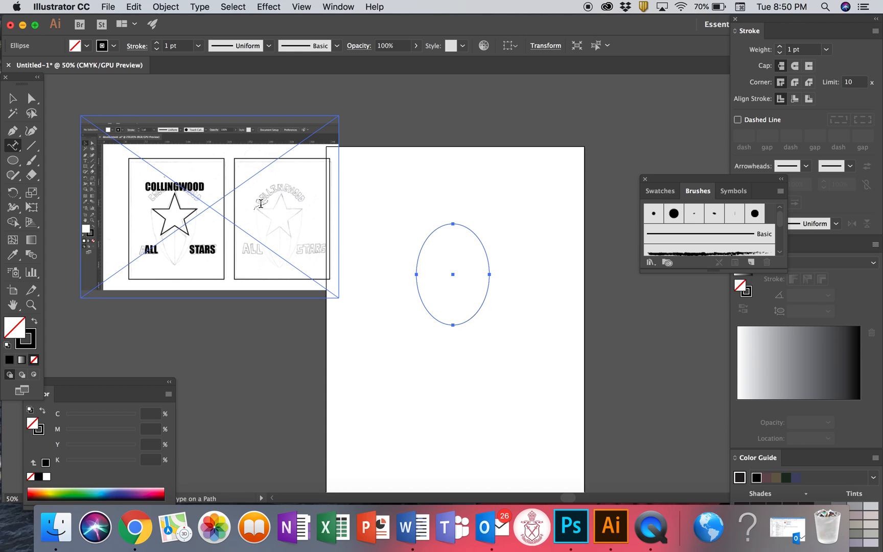
{"action": "left_click", "coordinate": [420, 244]}
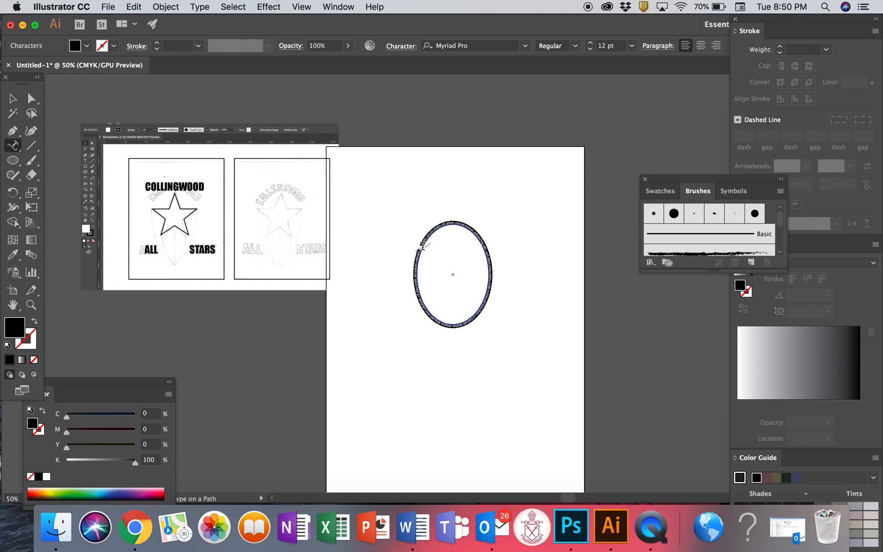
{"action": "key", "text": "super+equal"}
{"action": "key", "text": "super+equal"}
{"action": "key", "text": "super+equal"}
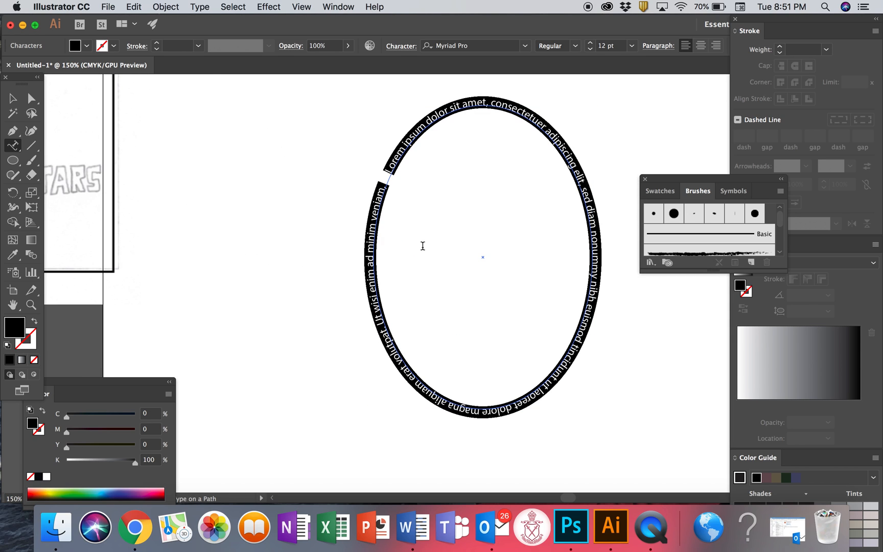
{"action": "scroll", "coordinate": [423, 246], "scroll_direction": "up", "scroll_amount": 3}
{"action": "scroll", "coordinate": [422, 246], "scroll_direction": "right", "scroll_amount": 4}
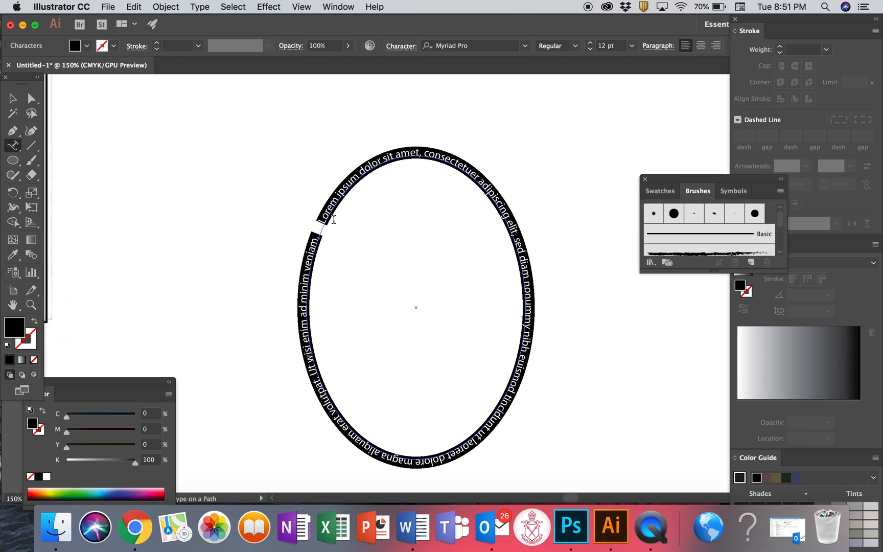
{"action": "type", "text": "COLLINGWOOD"}
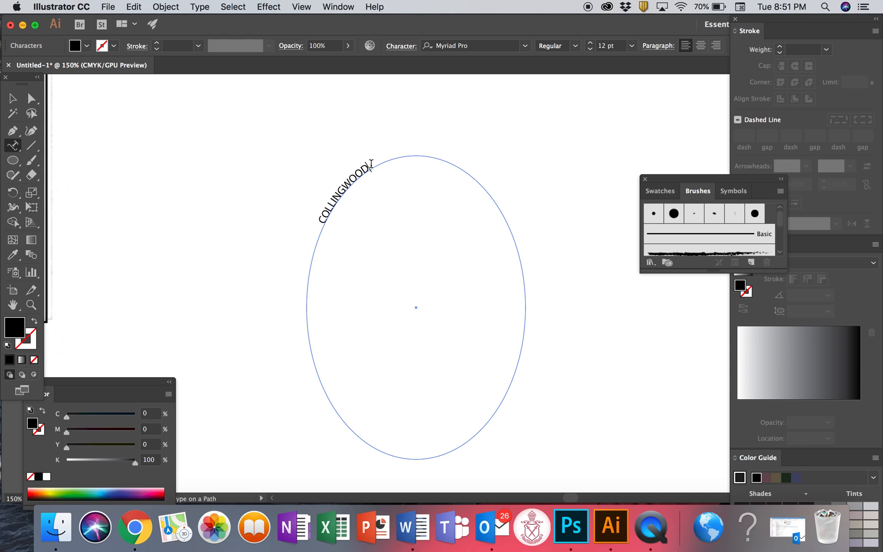
Select the whole word COLLINGWOOD on the ellipse path for formatting
{"action": "left_click_drag", "start_coordinate": [372, 164], "coordinate": [323, 219]}
{"action": "left_click", "coordinate": [323, 219]}
{"action": "double_click", "coordinate": [321, 222]}
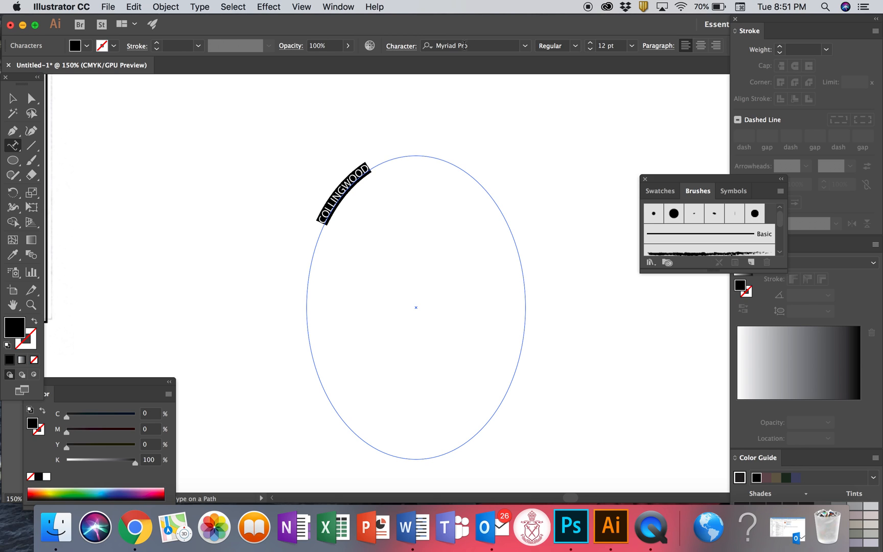
Examine how the curved COLLINGWOOD lettering sits above the star in the reference sketches
{"action": "scroll", "coordinate": [272, 170], "scroll_direction": "left", "scroll_amount": 15}
{"action": "scroll", "coordinate": [272, 170], "scroll_direction": "up", "scroll_amount": 3}
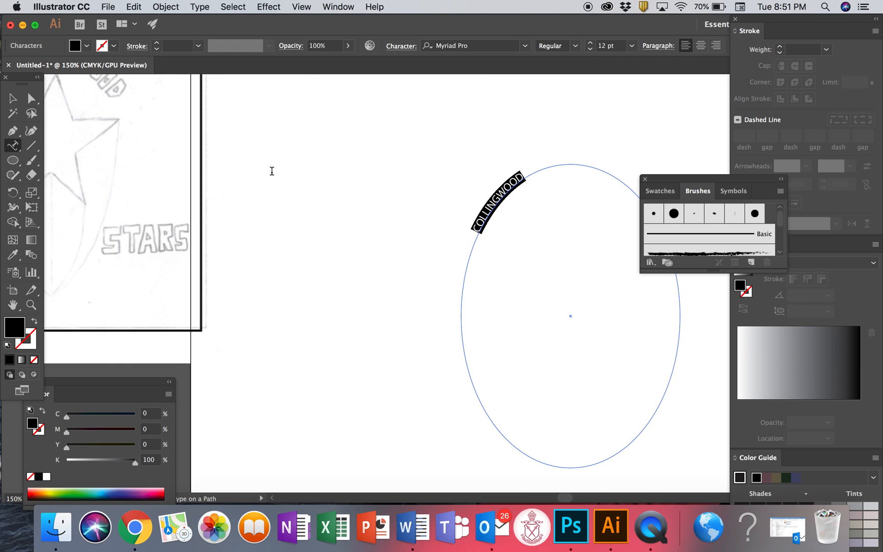
{"action": "scroll", "coordinate": [284, 164], "scroll_direction": "left", "scroll_amount": 10}
{"action": "scroll", "coordinate": [284, 164], "scroll_direction": "up", "scroll_amount": 2}
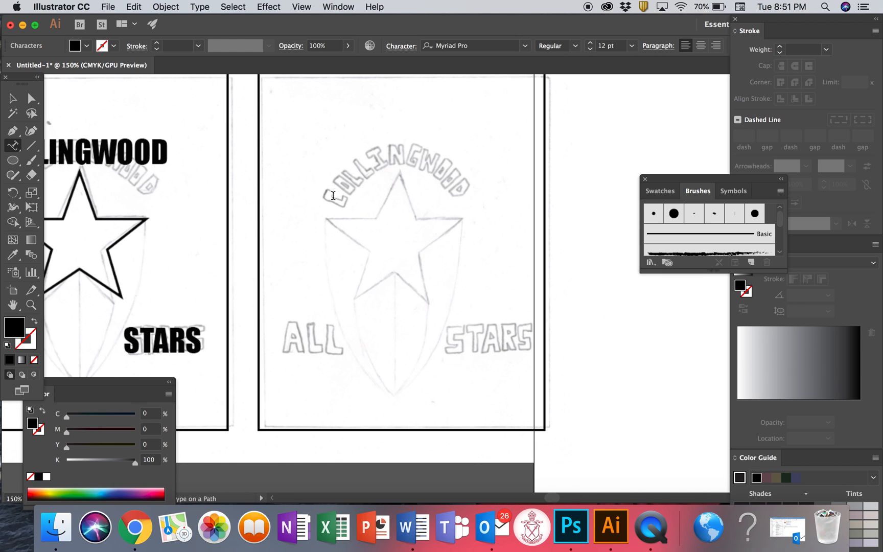
{"action": "scroll", "coordinate": [155, 192], "scroll_direction": "left", "scroll_amount": 10}
{"action": "scroll", "coordinate": [155, 192], "scroll_direction": "up", "scroll_amount": 1}
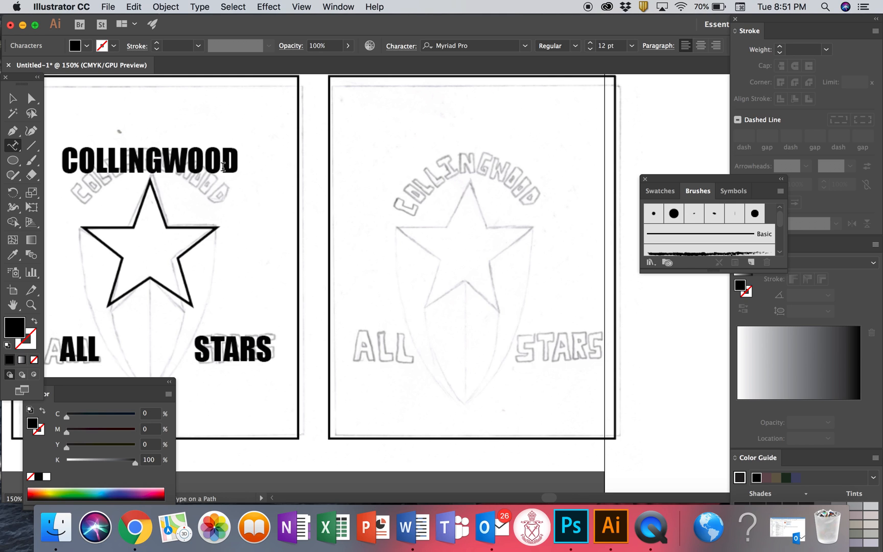
{"action": "scroll", "coordinate": [223, 167], "scroll_direction": "right", "scroll_amount": 20}
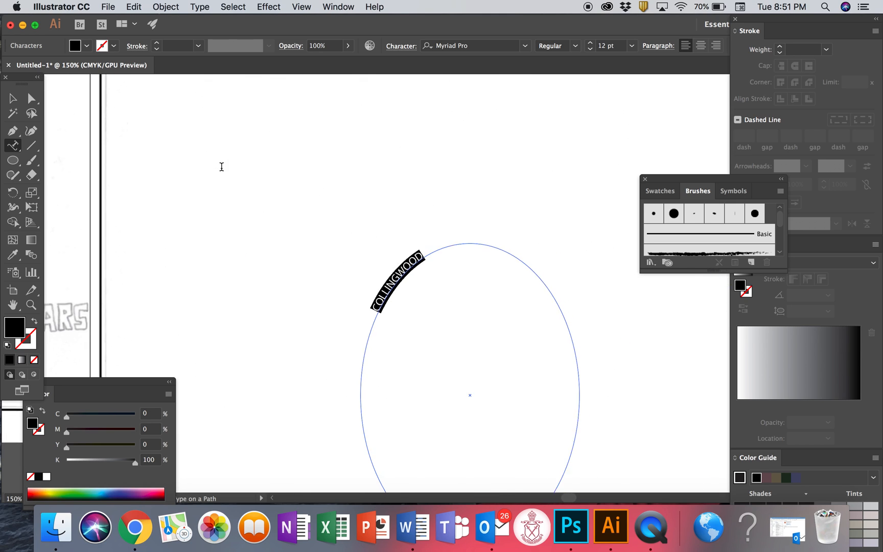
{"action": "scroll", "coordinate": [222, 167], "scroll_direction": "right", "scroll_amount": 3}
{"action": "scroll", "coordinate": [221, 166], "scroll_direction": "down", "scroll_amount": 3}
Set the selected COLLINGWOOD text's font to Helvetica in the Bold style
{"action": "left_click", "coordinate": [525, 46]}
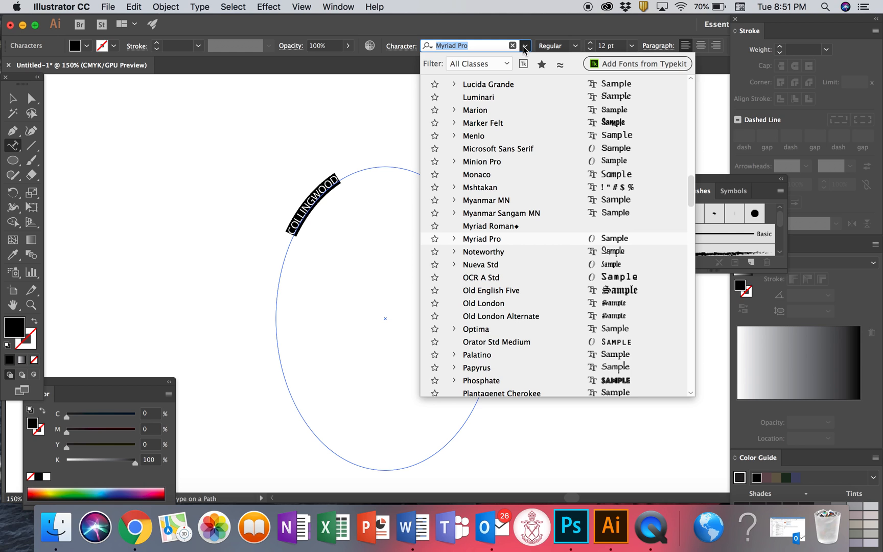
{"action": "scroll", "coordinate": [602, 119], "scroll_direction": "up", "scroll_amount": 15}
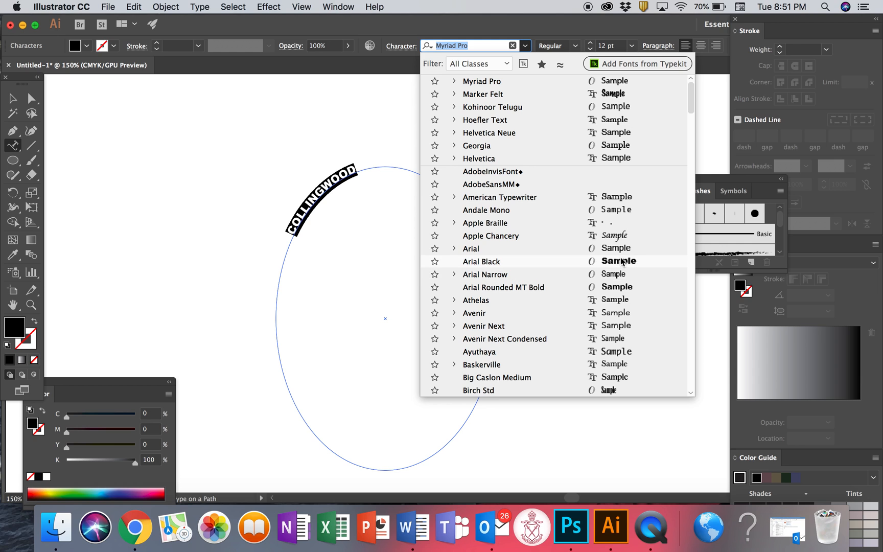
{"action": "scroll", "coordinate": [622, 262], "scroll_direction": "down", "scroll_amount": 10}
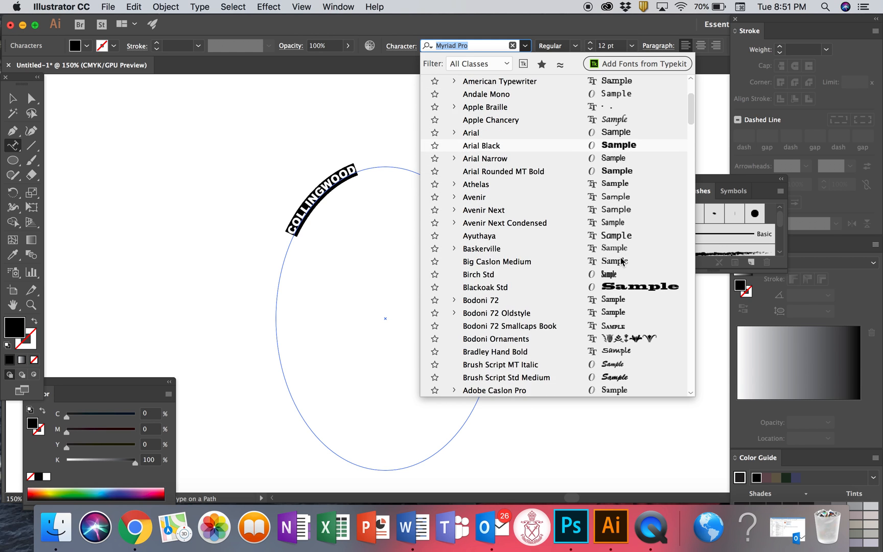
{"action": "scroll", "coordinate": [621, 261], "scroll_direction": "down", "scroll_amount": 15}
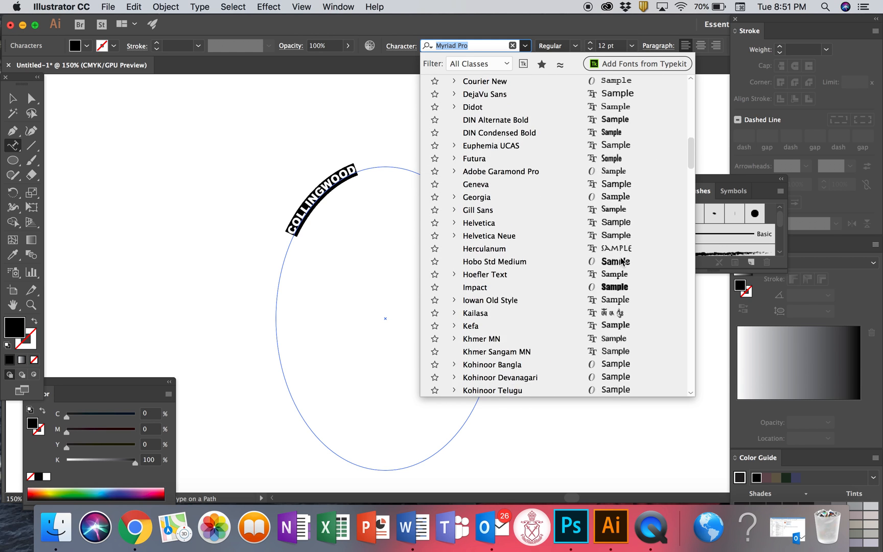
{"action": "scroll", "coordinate": [621, 261], "scroll_direction": "down", "scroll_amount": 3}
{"action": "scroll", "coordinate": [621, 261], "scroll_direction": "up", "scroll_amount": 10}
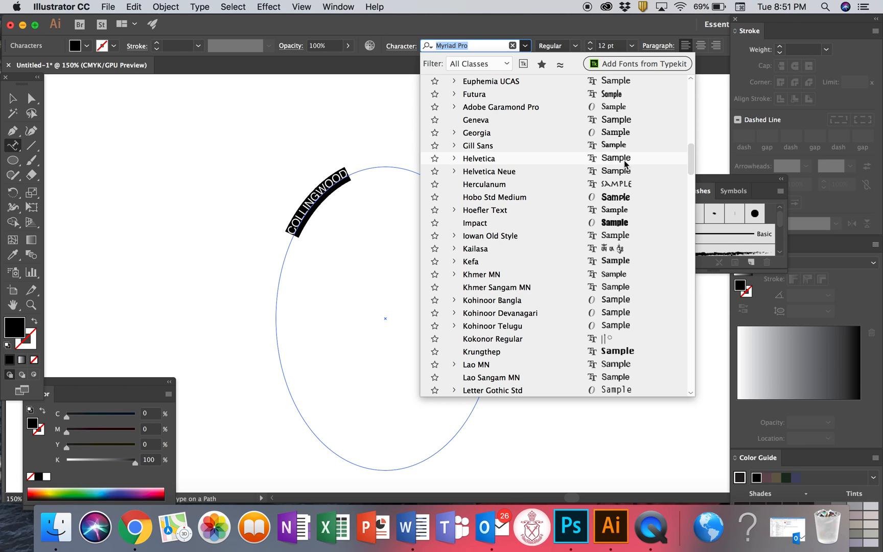
{"action": "left_click", "coordinate": [489, 159]}
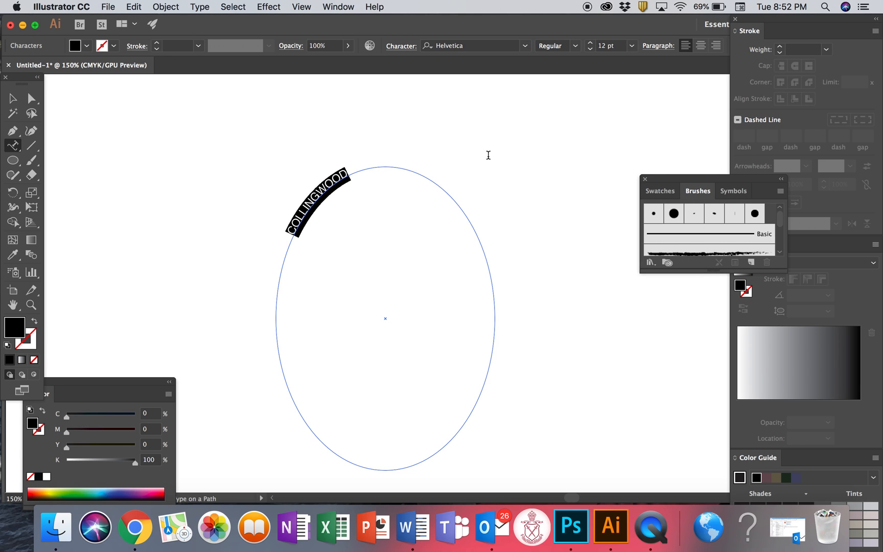
{"action": "left_click", "coordinate": [575, 45]}
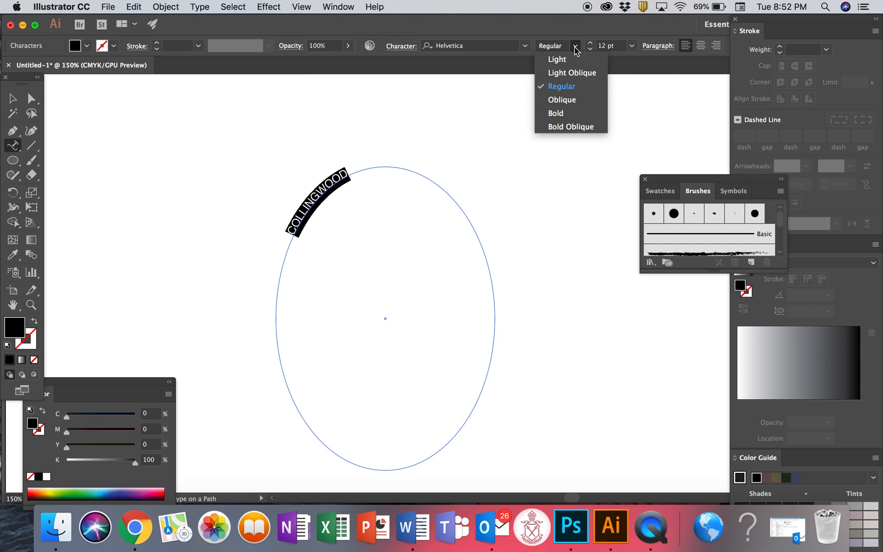
{"action": "left_click", "coordinate": [565, 115]}
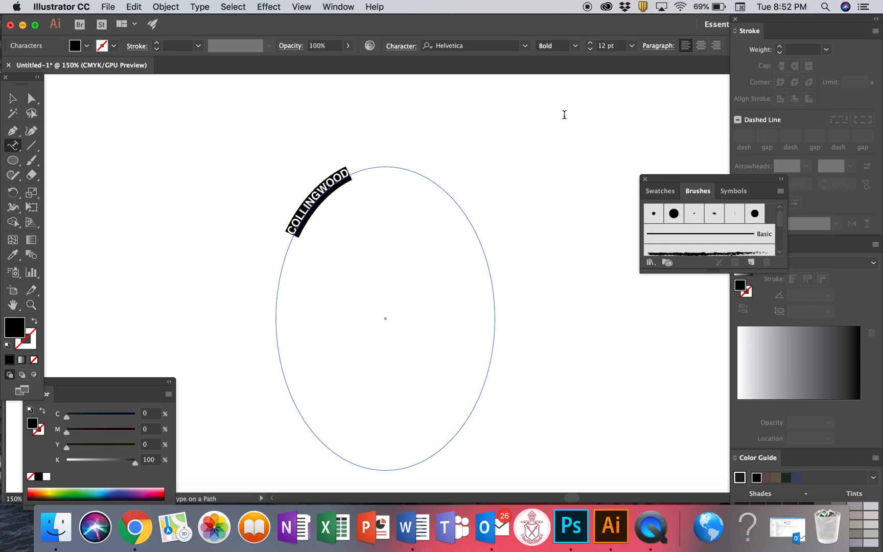
Increase the font size of the COLLINGWOOD text to 28 pt
{"action": "left_click", "coordinate": [592, 45]}
{"action": "left_click", "coordinate": [592, 45]}
{"action": "left_click", "coordinate": [592, 45]}
{"action": "left_click", "coordinate": [592, 45]}
{"action": "left_click", "coordinate": [592, 45]}
{"action": "left_click", "coordinate": [592, 45]}
{"action": "left_click", "coordinate": [592, 45]}
{"action": "left_click", "coordinate": [592, 45]}
{"action": "left_click", "coordinate": [592, 45]}
{"action": "left_click", "coordinate": [592, 45]}
{"action": "left_click", "coordinate": [592, 45]}
{"action": "left_click", "coordinate": [592, 45]}
{"action": "left_click", "coordinate": [592, 45]}
{"action": "left_click", "coordinate": [592, 45]}
{"action": "left_click", "coordinate": [592, 45]}
{"action": "left_click", "coordinate": [592, 45]}
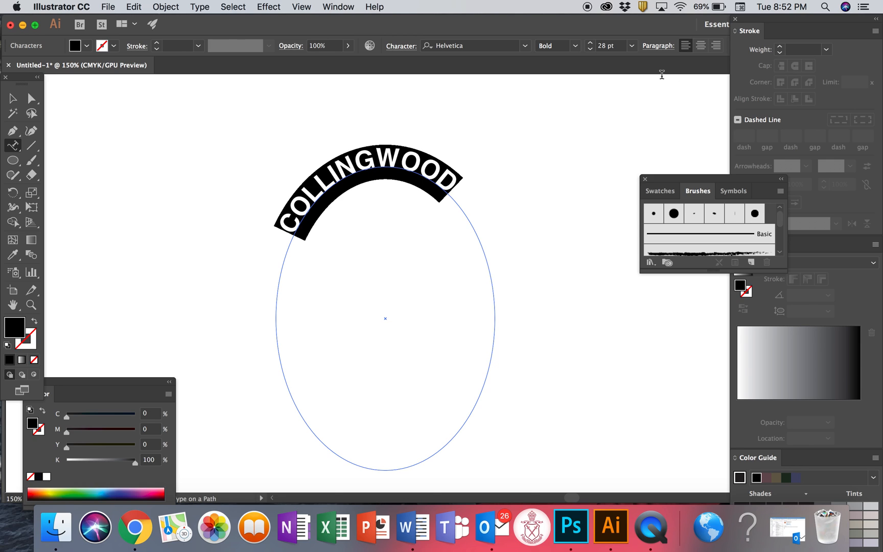
Review the detailed character options for the COLLINGWOOD text without changing any of them
{"action": "left_click", "coordinate": [655, 47]}
{"action": "left_click", "coordinate": [403, 47]}
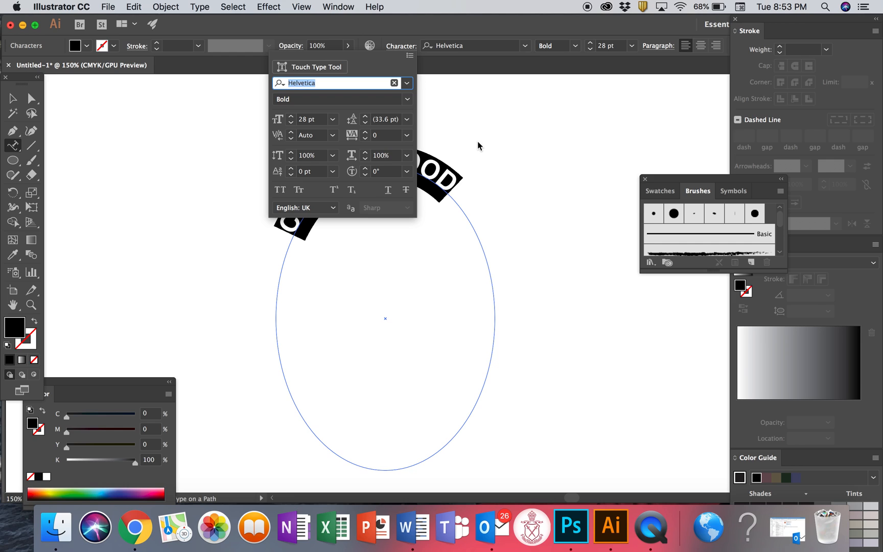
{"action": "key", "text": "Escape"}
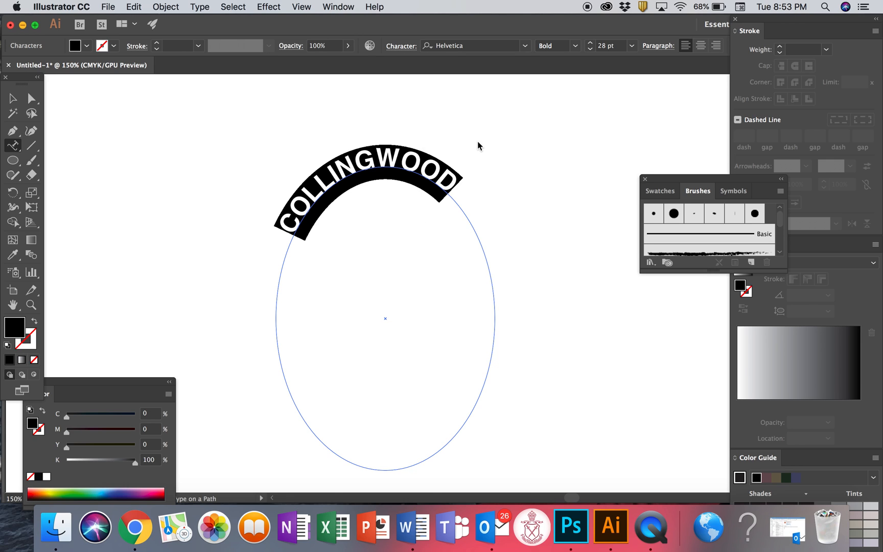
Slide the word COLLINGWOOD clockwise along the ellipse path until it is centred over the top of the curve
{"action": "left_click", "coordinate": [13, 103]}
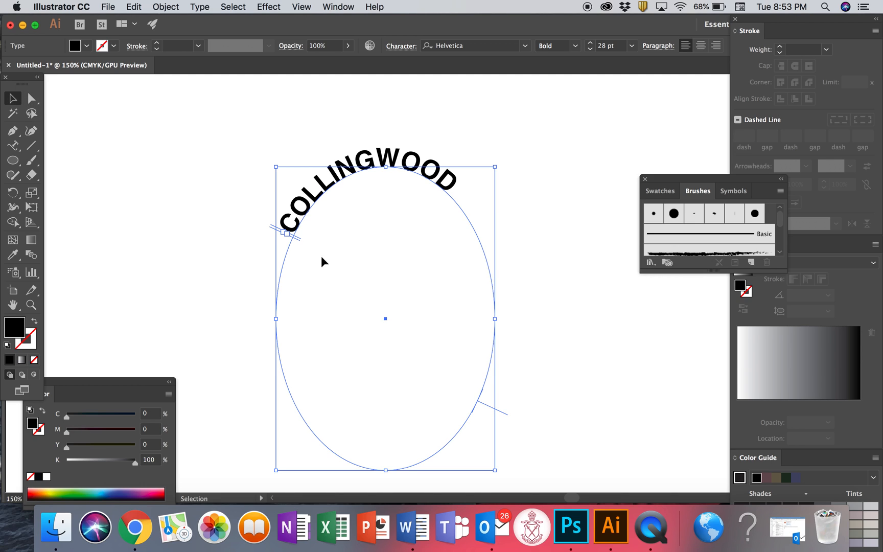
{"action": "scroll", "coordinate": [402, 327], "scroll_direction": "down", "scroll_amount": 2}
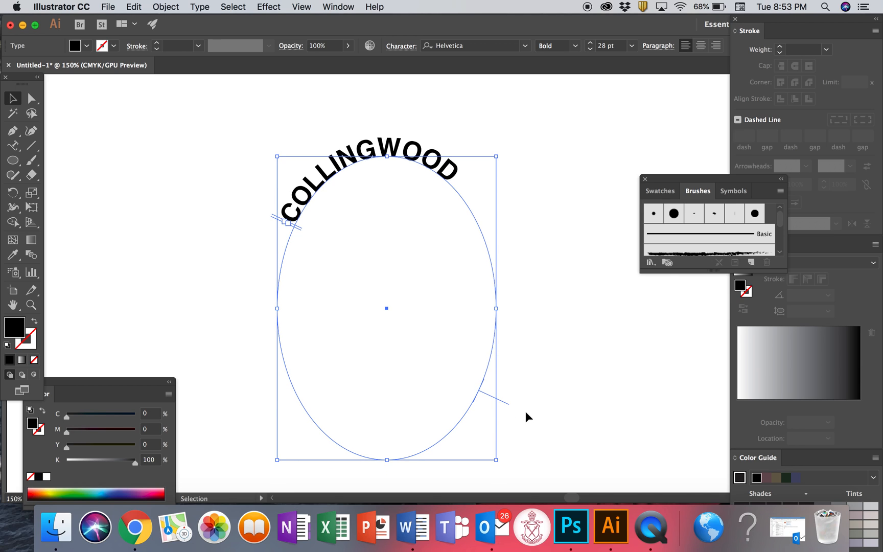
{"action": "left_click_drag", "start_coordinate": [507, 406], "coordinate": [458, 158]}
{"action": "left_click_drag", "start_coordinate": [501, 177], "coordinate": [762, 428]}
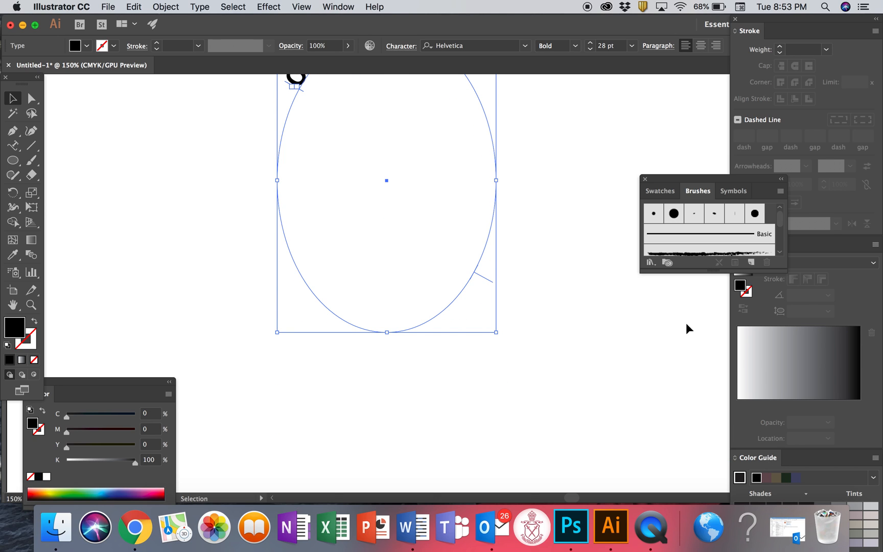
{"action": "scroll", "coordinate": [677, 349], "scroll_direction": "up", "scroll_amount": 5}
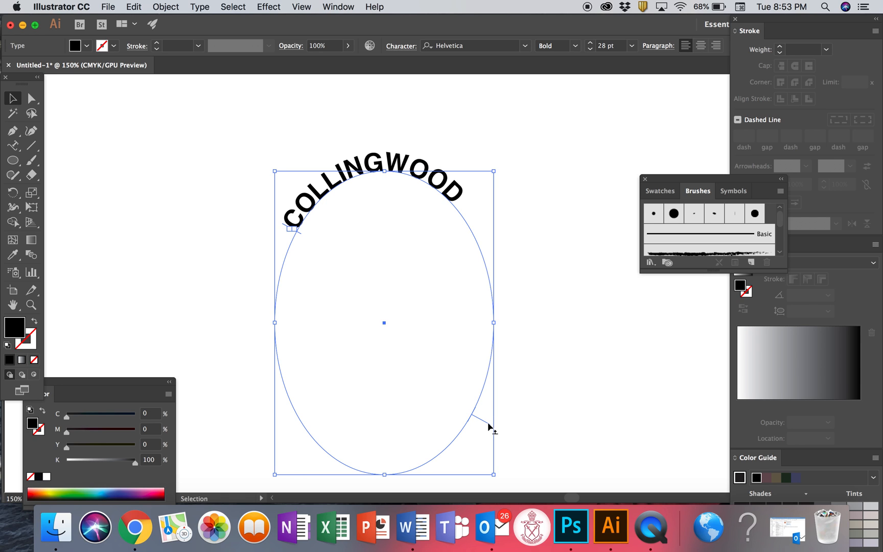
{"action": "left_click_drag", "start_coordinate": [489, 424], "coordinate": [636, 460]}
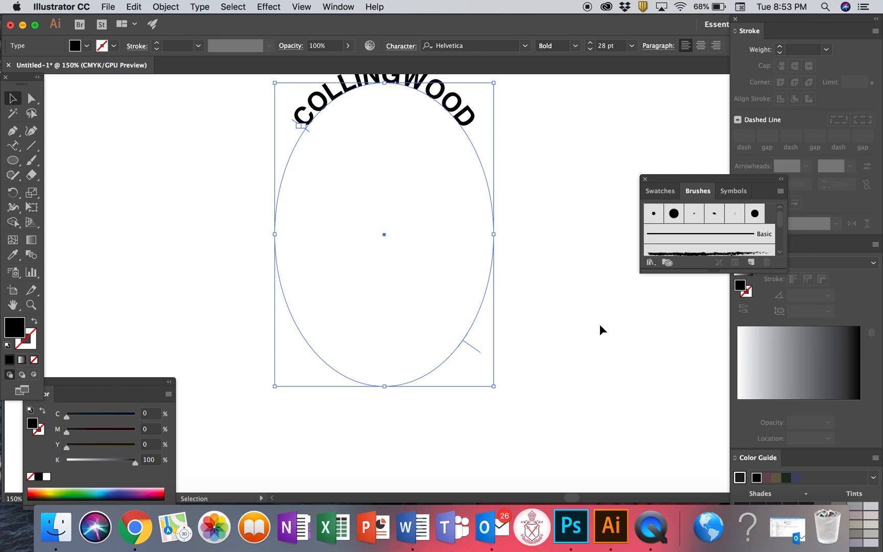
{"action": "scroll", "coordinate": [600, 325], "scroll_direction": "up", "scroll_amount": 5}
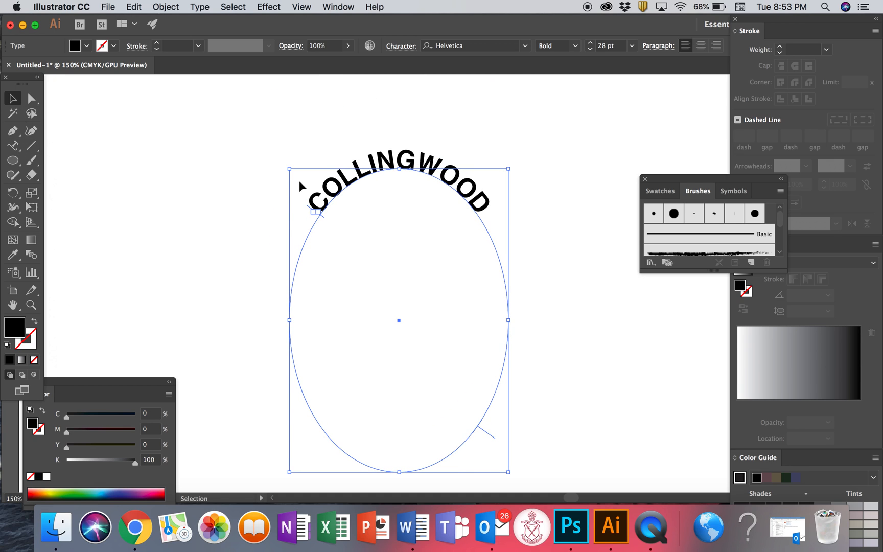
Highlight every letter of the curved word COLLINGWOOD with the Type tool
{"action": "left_click", "coordinate": [398, 47]}
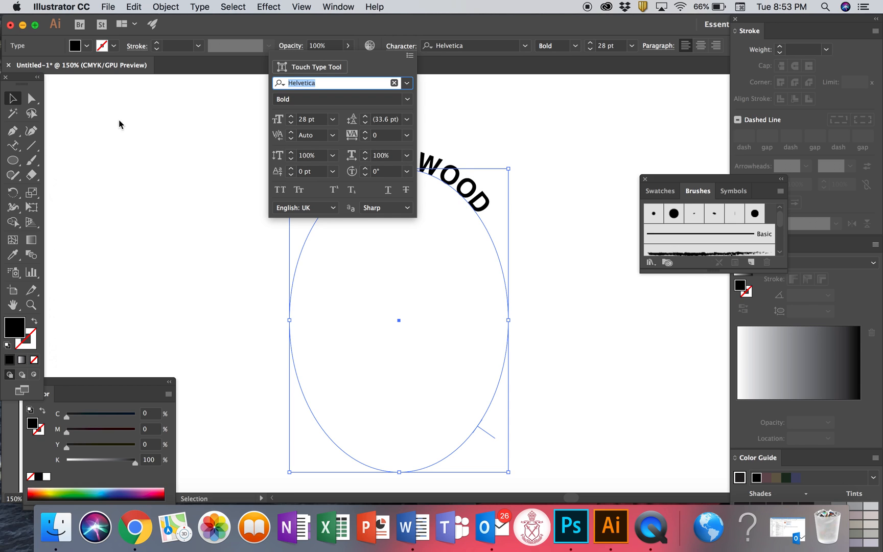
{"action": "left_click", "coordinate": [17, 103]}
{"action": "left_click", "coordinate": [80, 151]}
{"action": "left_click", "coordinate": [17, 148]}
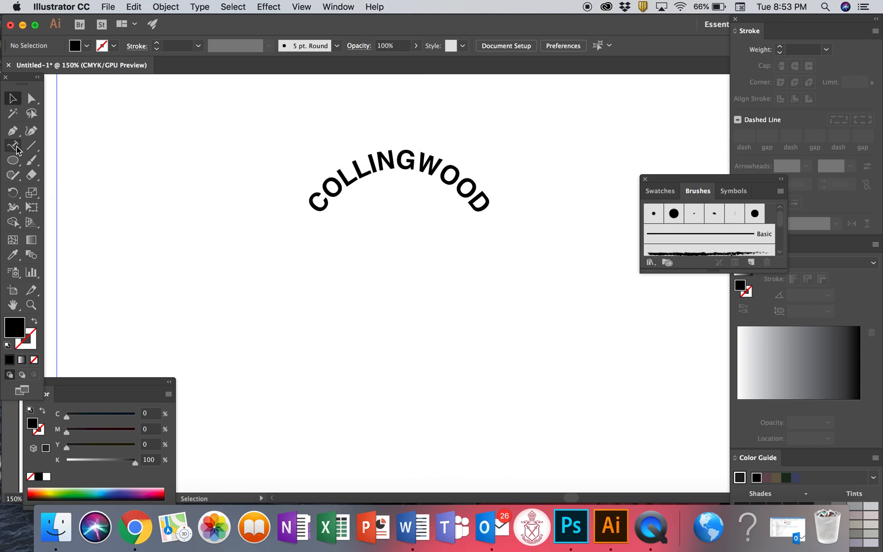
{"action": "left_click_drag", "start_coordinate": [17, 149], "coordinate": [54, 147]}
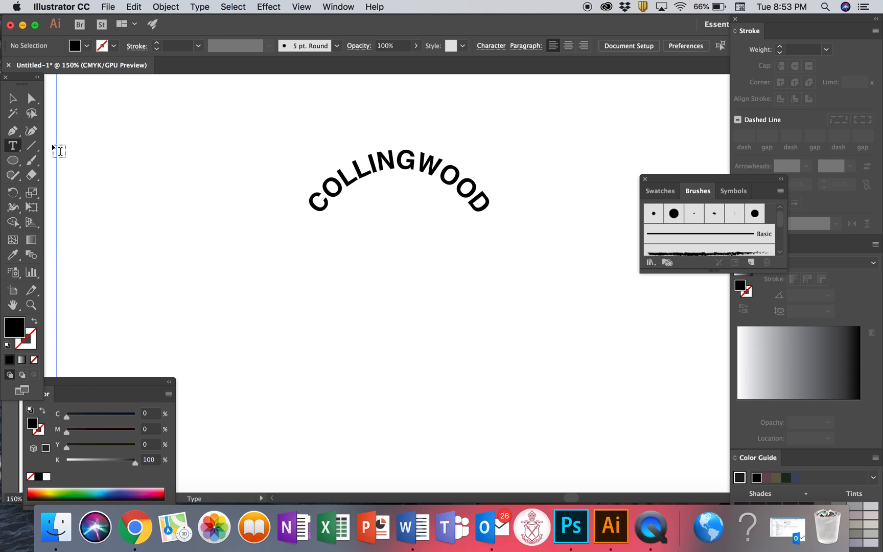
{"action": "left_click_drag", "start_coordinate": [486, 204], "coordinate": [312, 185]}
{"action": "left_click_drag", "start_coordinate": [488, 204], "coordinate": [313, 197]}
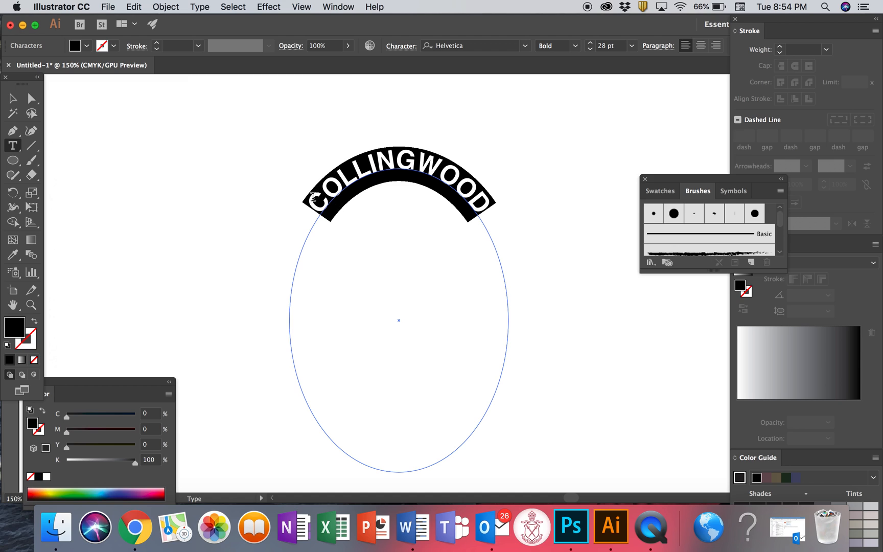
Increase the tracking of the whole highlighted word COLLINGWOOD to 31 and deselect its letters
{"action": "left_click", "coordinate": [401, 46]}
{"action": "left_click", "coordinate": [401, 46]}
{"action": "left_click", "coordinate": [411, 49]}
{"action": "left_click", "coordinate": [411, 50]}
{"action": "left_click", "coordinate": [411, 49]}
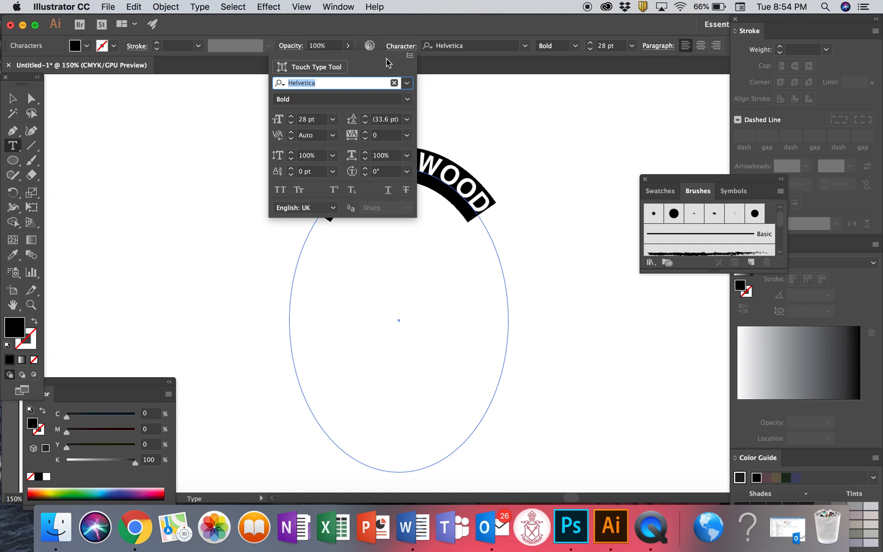
{"action": "left_click", "coordinate": [366, 134]}
{"action": "left_click", "coordinate": [366, 134]}
{"action": "left_click", "coordinate": [366, 134]}
{"action": "left_click", "coordinate": [366, 134]}
{"action": "left_click", "coordinate": [366, 134]}
{"action": "left_click", "coordinate": [366, 134]}
{"action": "left_click", "coordinate": [366, 134]}
{"action": "left_click", "coordinate": [366, 134]}
{"action": "left_click", "coordinate": [367, 134]}
{"action": "left_click", "coordinate": [366, 134]}
{"action": "left_click", "coordinate": [366, 134]}
{"action": "left_click", "coordinate": [366, 134]}
{"action": "left_click", "coordinate": [366, 134]}
{"action": "left_click", "coordinate": [366, 134]}
{"action": "left_click", "coordinate": [366, 133]}
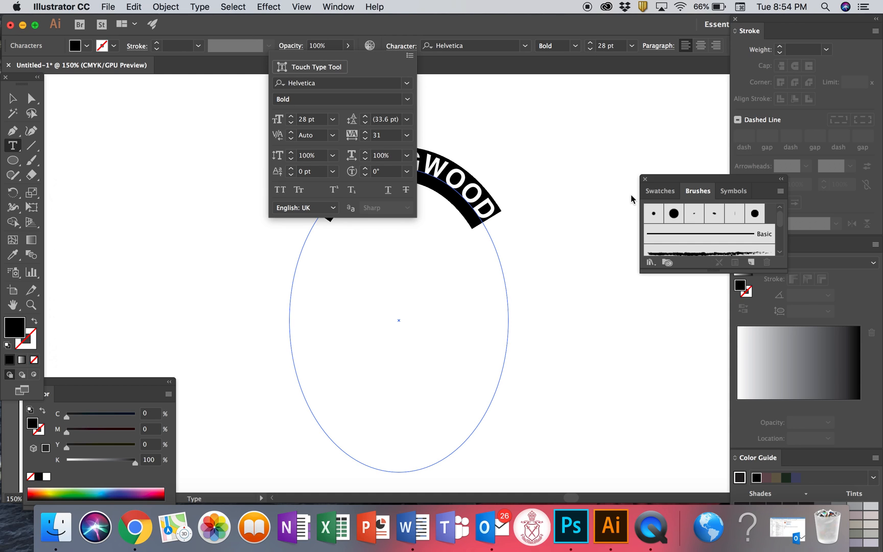
{"action": "left_click", "coordinate": [585, 199]}
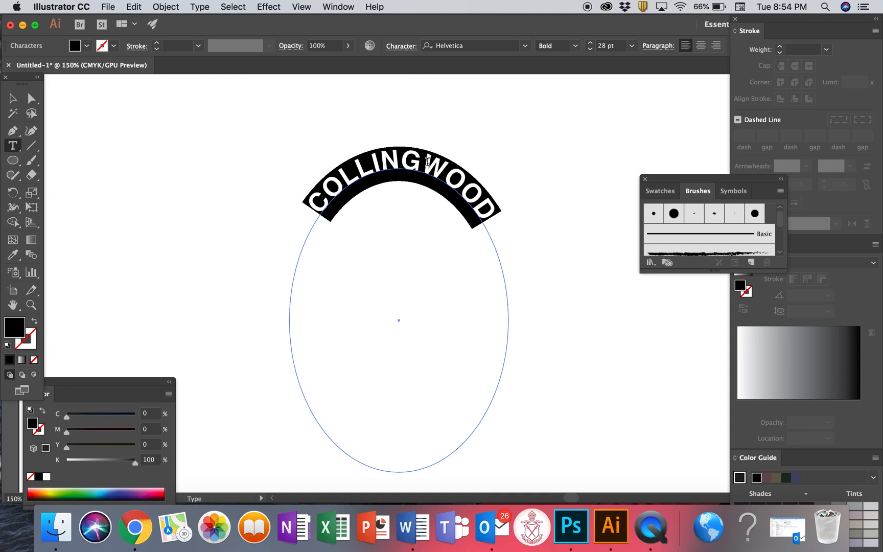
{"action": "key", "text": "Escape"}
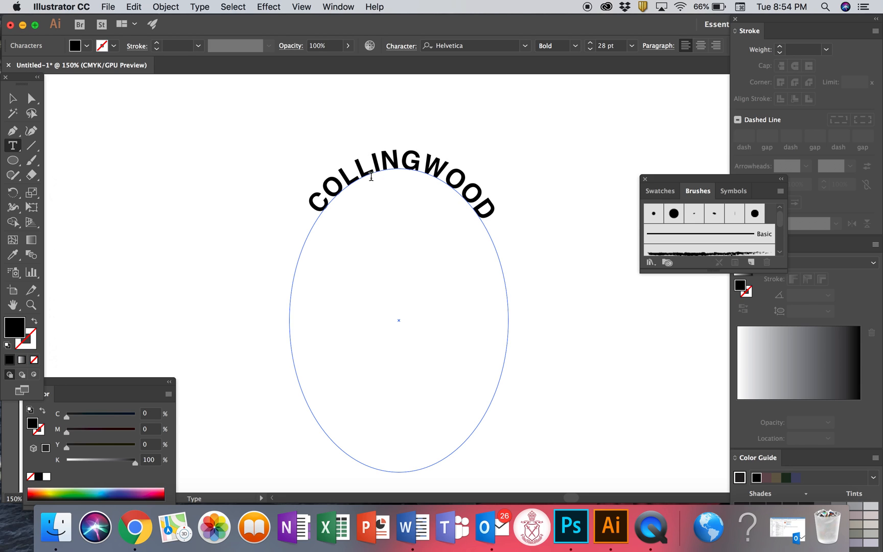
Increase the tracking of only the adjacent letters LI in COLLINGWOOD to 41
{"action": "left_click_drag", "start_coordinate": [378, 165], "coordinate": [363, 171]}
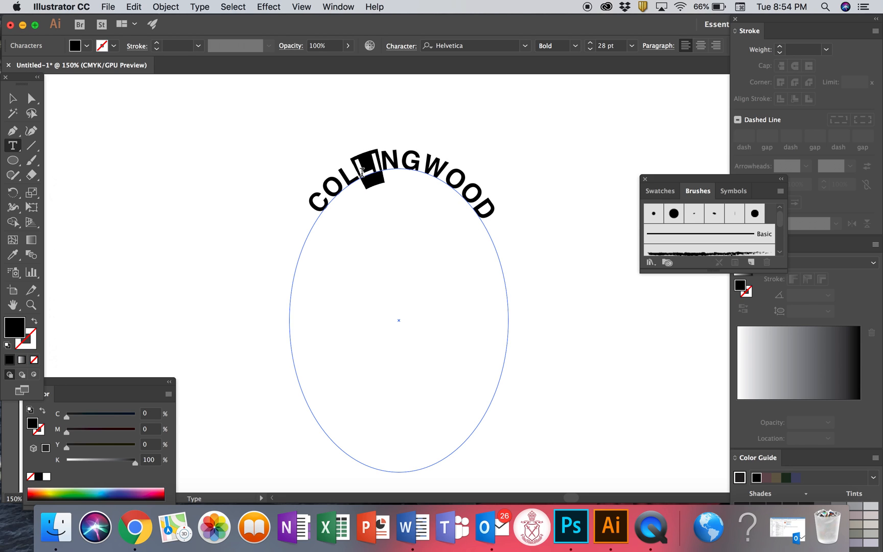
{"action": "left_click", "coordinate": [401, 46]}
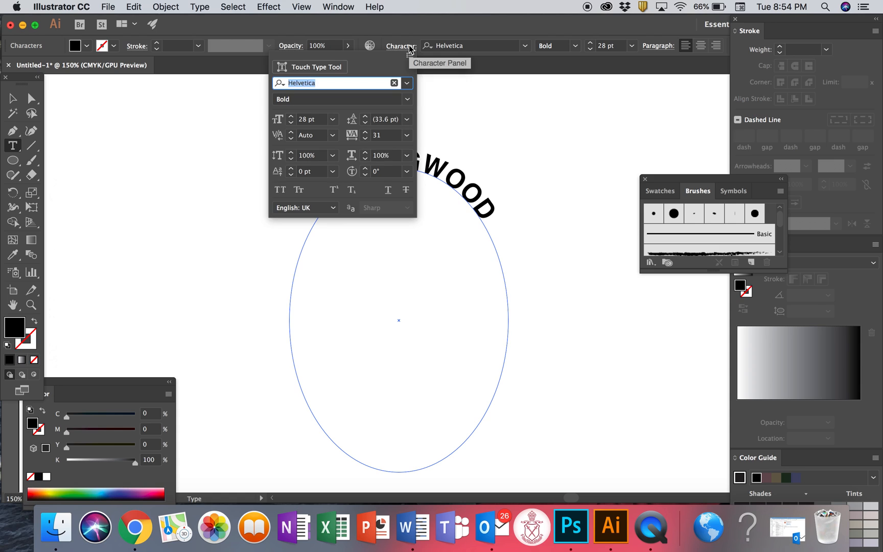
{"action": "left_click", "coordinate": [366, 134]}
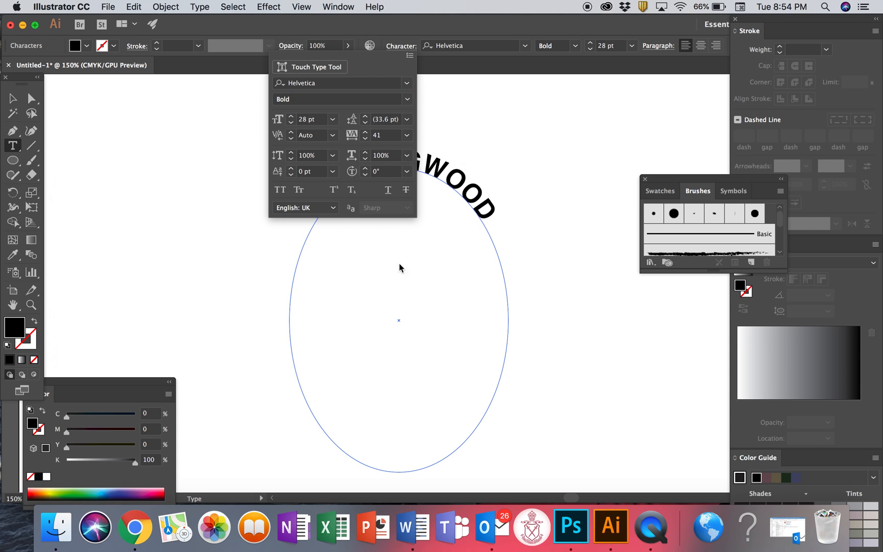
{"action": "left_click", "coordinate": [478, 139]}
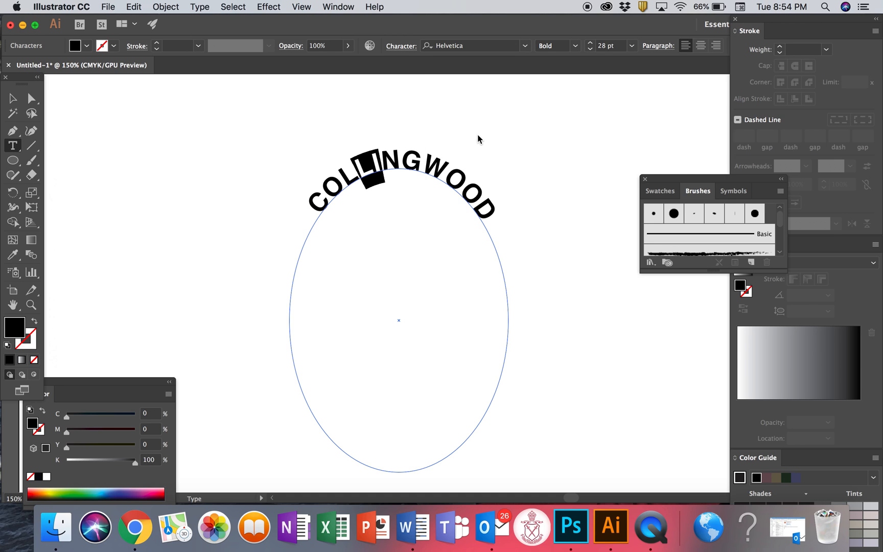
Raise the tracking of the highlighted letters LI further to 85, then deselect the text
{"action": "scroll", "coordinate": [318, 250], "scroll_direction": "left", "scroll_amount": 5}
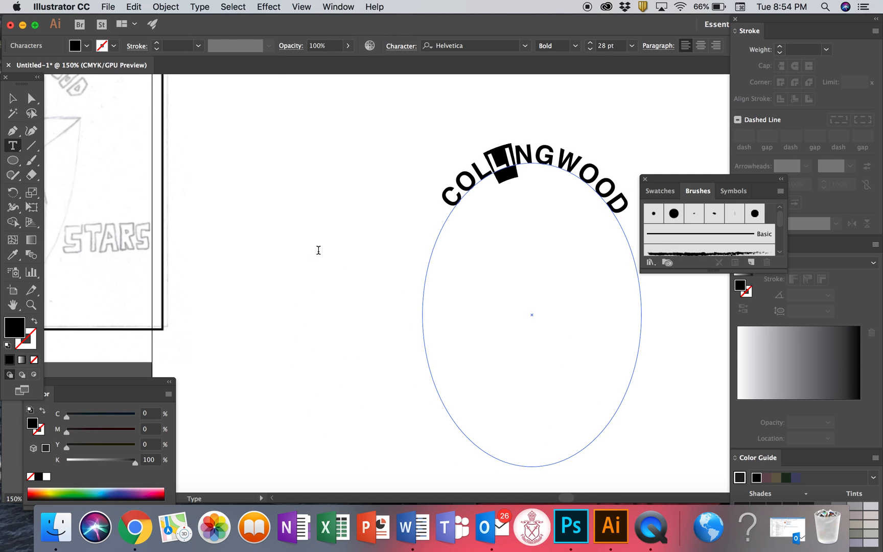
{"action": "left_click", "coordinate": [405, 50]}
{"action": "left_click", "coordinate": [405, 50]}
{"action": "left_click", "coordinate": [403, 49]}
{"action": "left_click", "coordinate": [365, 132]}
{"action": "left_click", "coordinate": [366, 132]}
{"action": "left_click", "coordinate": [366, 132]}
{"action": "left_click", "coordinate": [365, 133]}
{"action": "left_click", "coordinate": [366, 132]}
{"action": "left_click", "coordinate": [366, 132]}
{"action": "left_click", "coordinate": [366, 133]}
{"action": "left_click", "coordinate": [366, 132]}
{"action": "left_click", "coordinate": [365, 132]}
{"action": "left_click", "coordinate": [366, 133]}
{"action": "left_click", "coordinate": [365, 132]}
{"action": "left_click", "coordinate": [366, 132]}
{"action": "left_click", "coordinate": [366, 133]}
{"action": "left_click", "coordinate": [366, 132]}
{"action": "left_click", "coordinate": [365, 133]}
{"action": "left_click", "coordinate": [365, 132]}
{"action": "left_click", "coordinate": [365, 132]}
{"action": "left_click", "coordinate": [365, 132]}
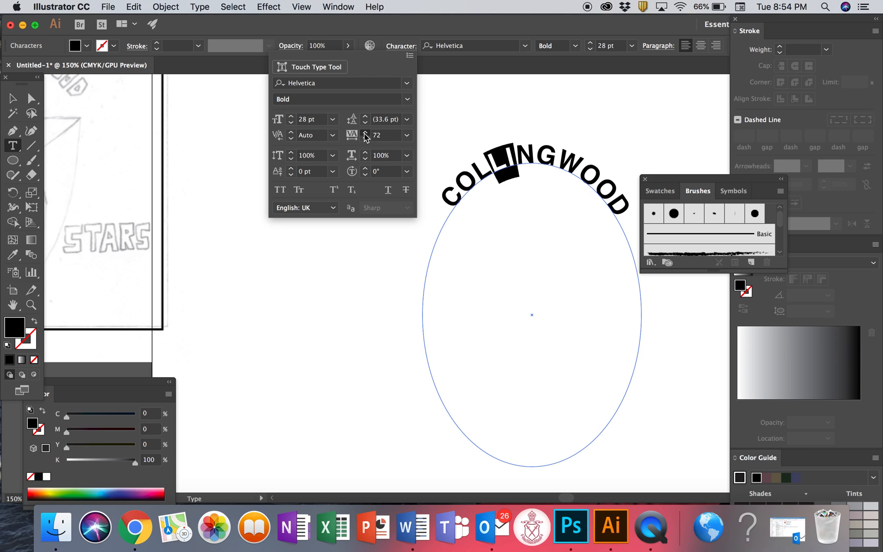
{"action": "left_click", "coordinate": [366, 132]}
{"action": "left_click", "coordinate": [365, 133]}
{"action": "left_click", "coordinate": [365, 132]}
{"action": "left_click", "coordinate": [365, 133]}
{"action": "left_click", "coordinate": [365, 133]}
{"action": "left_click", "coordinate": [365, 133]}
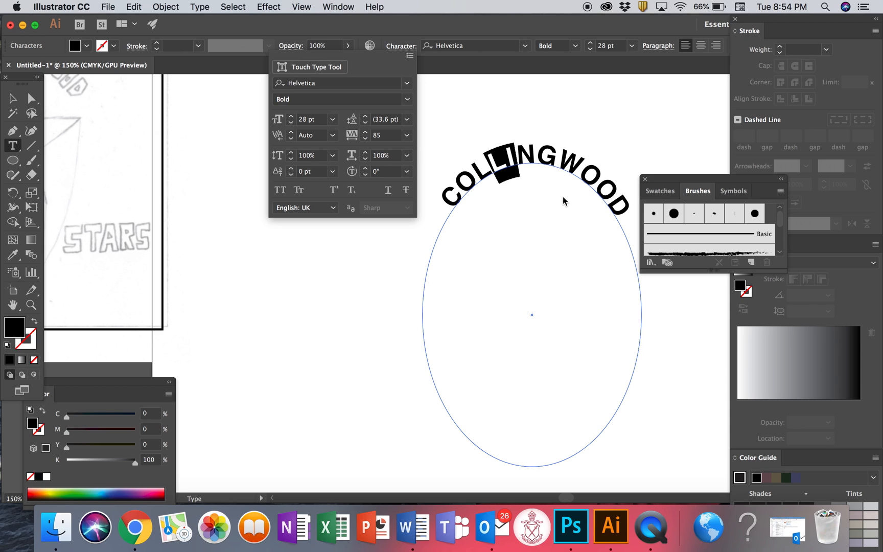
{"action": "left_click", "coordinate": [437, 117]}
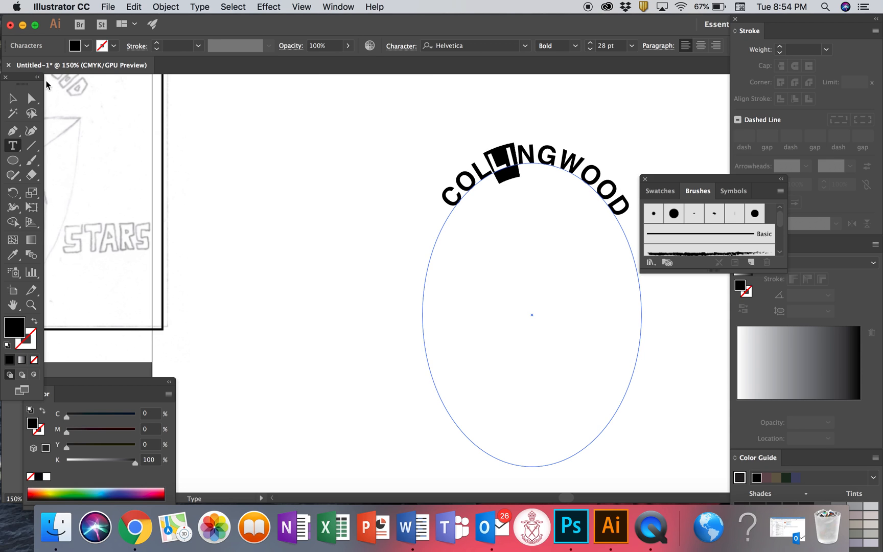
{"action": "left_click", "coordinate": [12, 98]}
{"action": "left_click", "coordinate": [275, 183]}
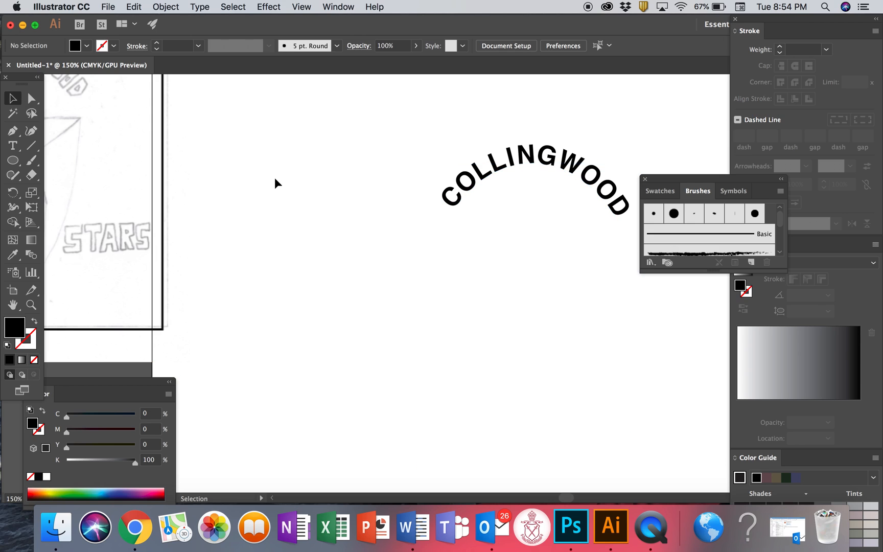
Stretch the COLLINGWOOD text and its ellipse path slightly wider by extending the right side outward, then deselect it
{"action": "scroll", "coordinate": [274, 183], "scroll_direction": "right", "scroll_amount": 5}
{"action": "scroll", "coordinate": [393, 211], "scroll_direction": "down", "scroll_amount": 3}
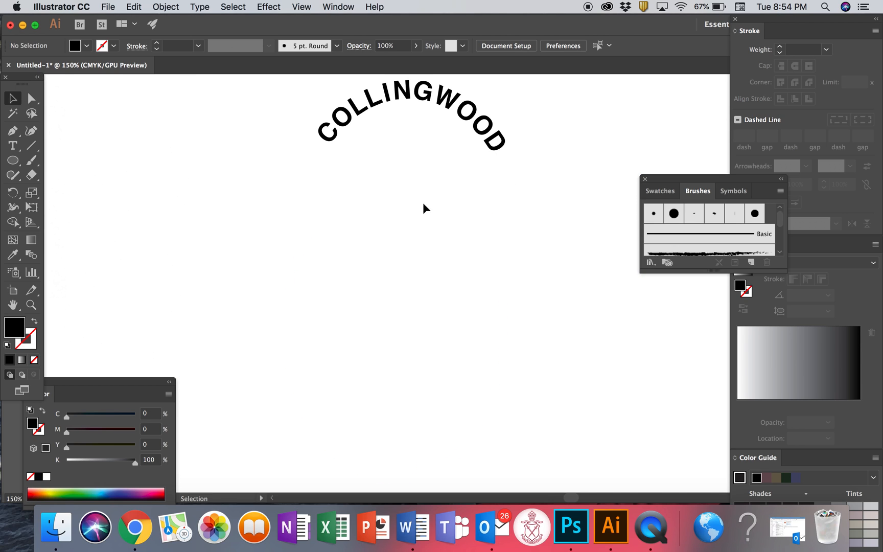
{"action": "left_click", "coordinate": [423, 102]}
{"action": "left_click_drag", "start_coordinate": [519, 249], "coordinate": [536, 250]}
{"action": "left_click", "coordinate": [567, 209]}
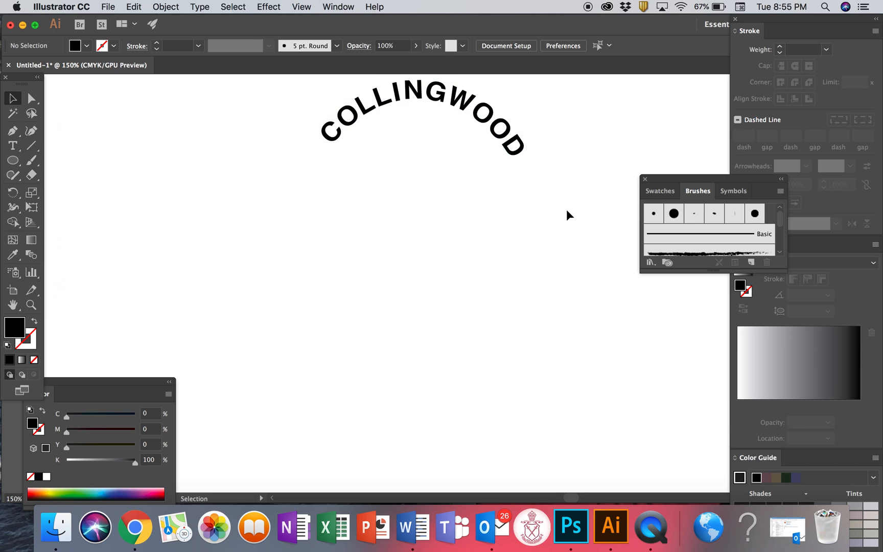
{"action": "scroll", "coordinate": [567, 209], "scroll_direction": "up", "scroll_amount": 3}
{"action": "key", "text": "super+minus"}
{"action": "key", "text": "super+minus"}
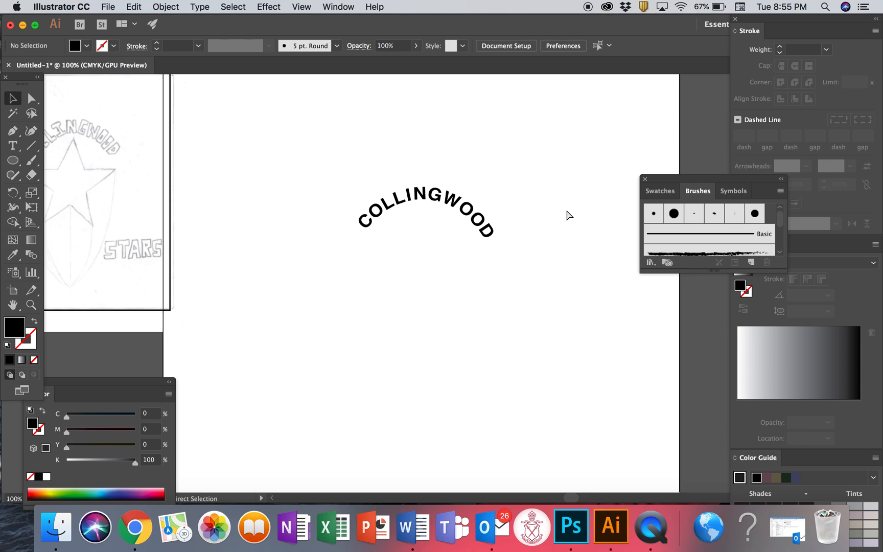
{"action": "scroll", "coordinate": [567, 215], "scroll_direction": "left", "scroll_amount": 2}
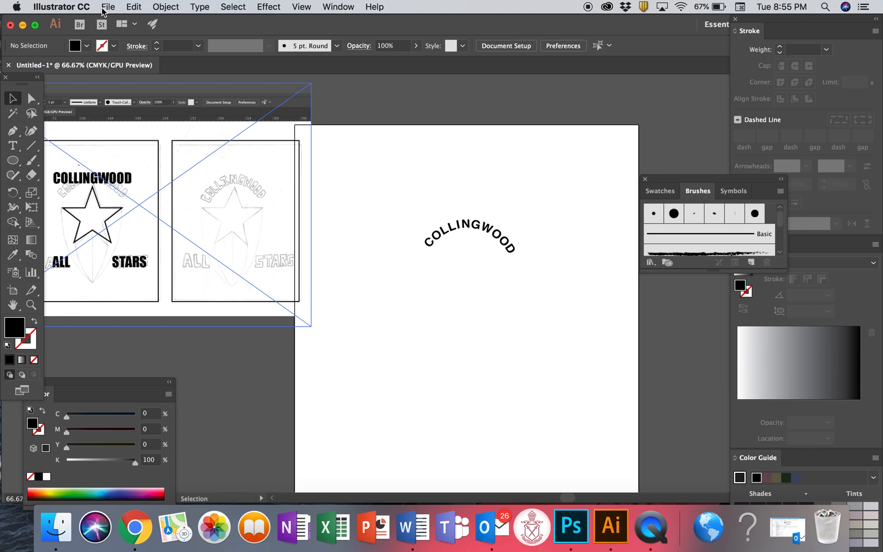
{"action": "left_click", "coordinate": [645, 534]}
{"action": "right_click", "coordinate": [645, 534]}
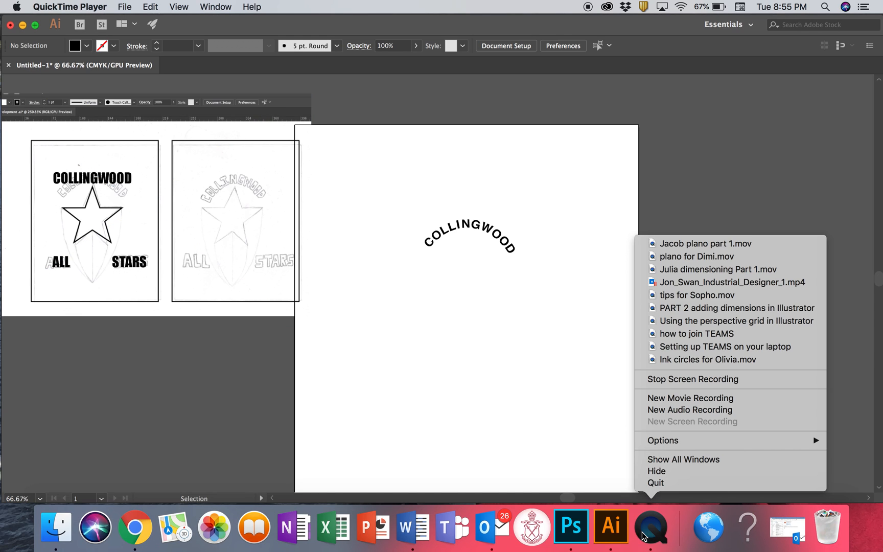